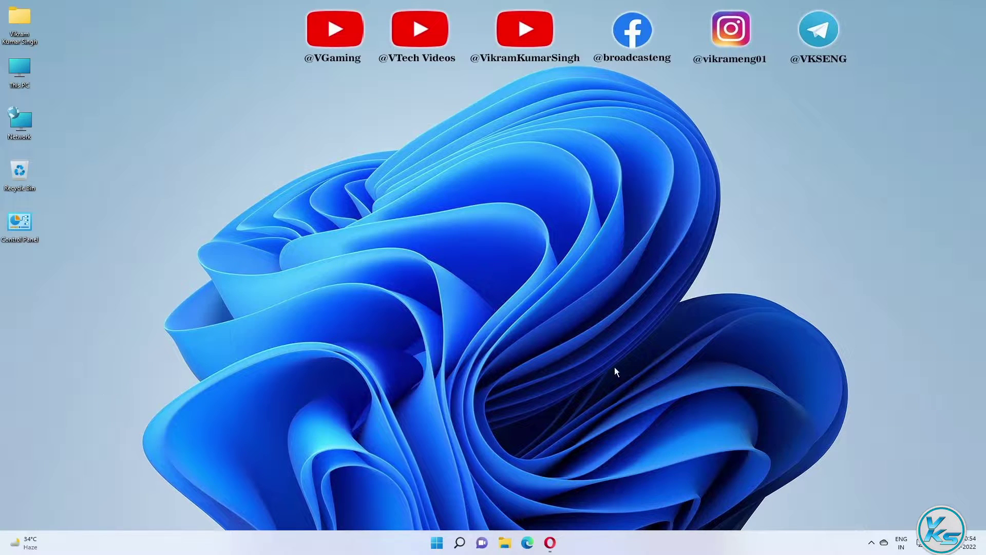
- In Opera, Google 'blender' and open the blender.org home page from the results
left_click(548, 543)
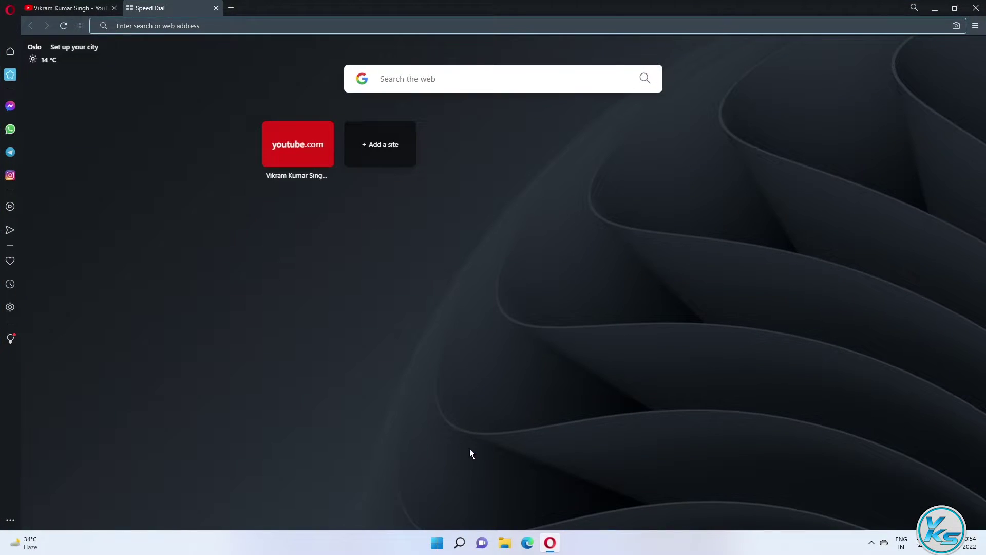
type("google.com")
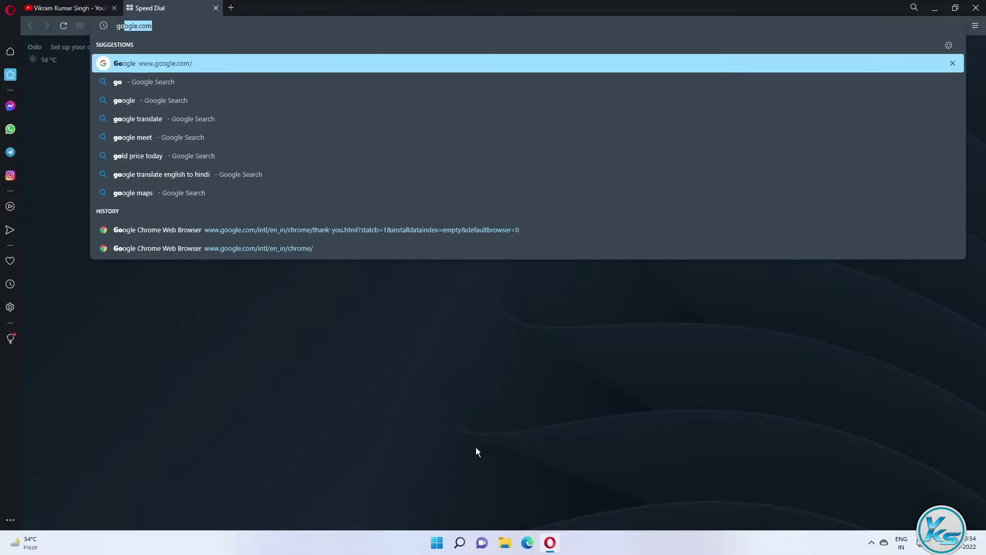
key("Return")
type("b")
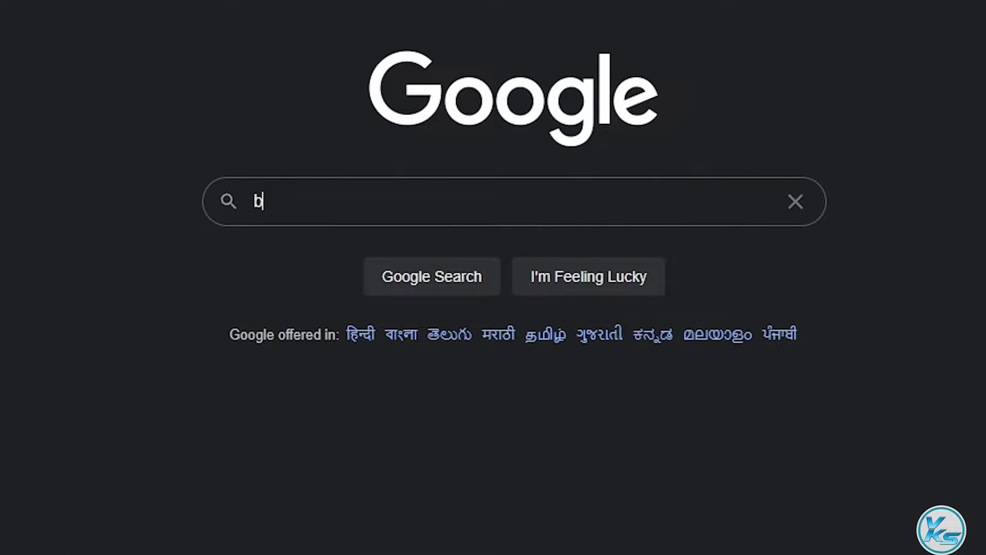
type("lender")
key("Return")
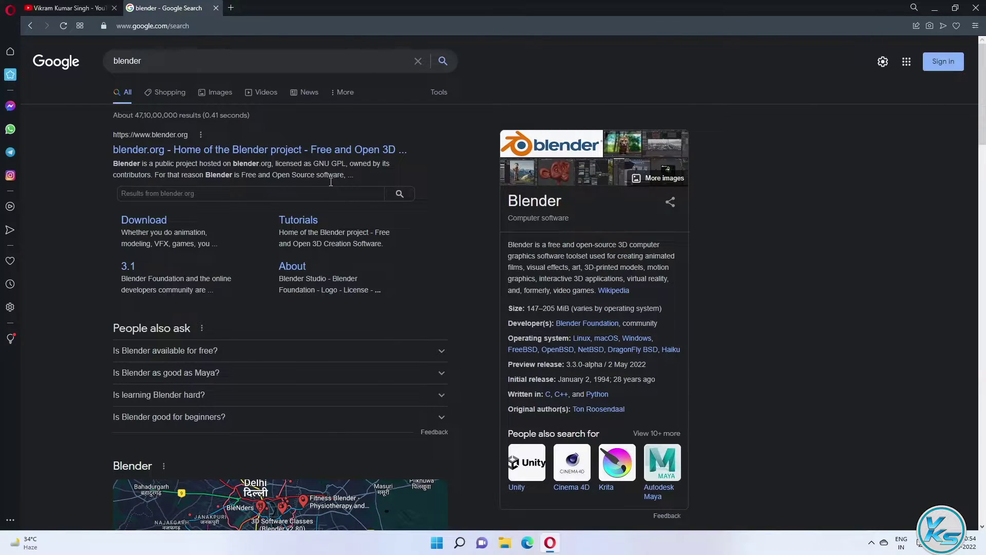
left_click(324, 149)
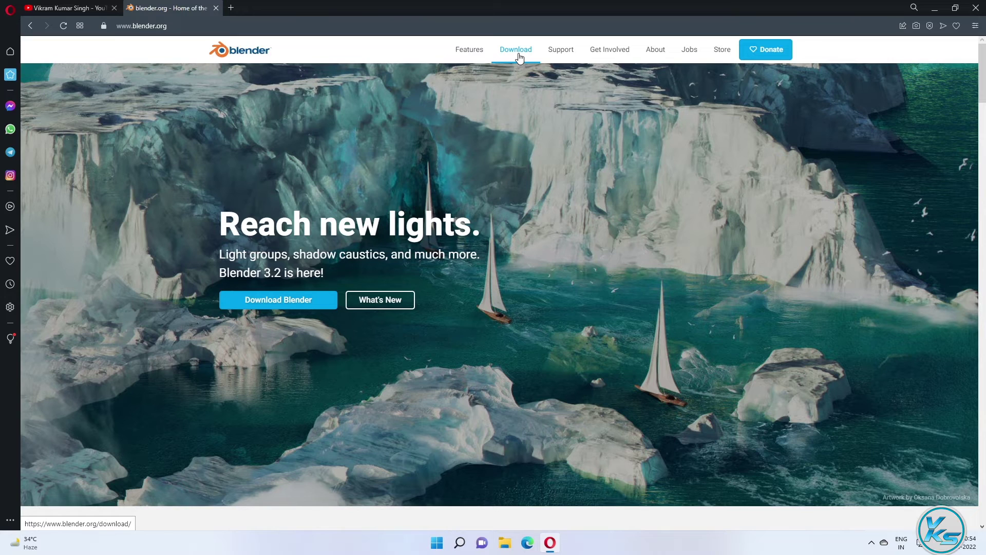
- Save the 214MB Blender 3.2.0 Windows installer to the Desktop, then minimize Opera
left_click(516, 51)
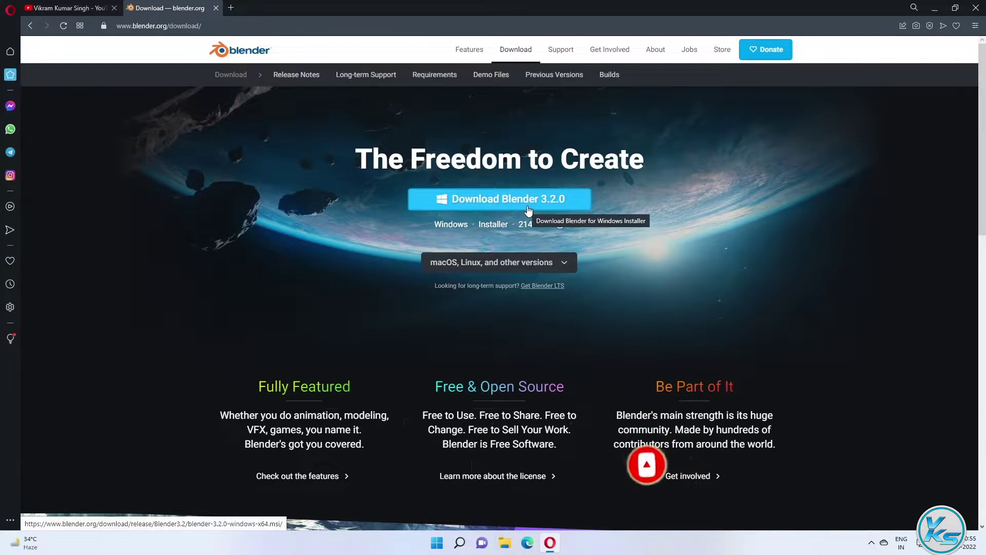
left_click(566, 265)
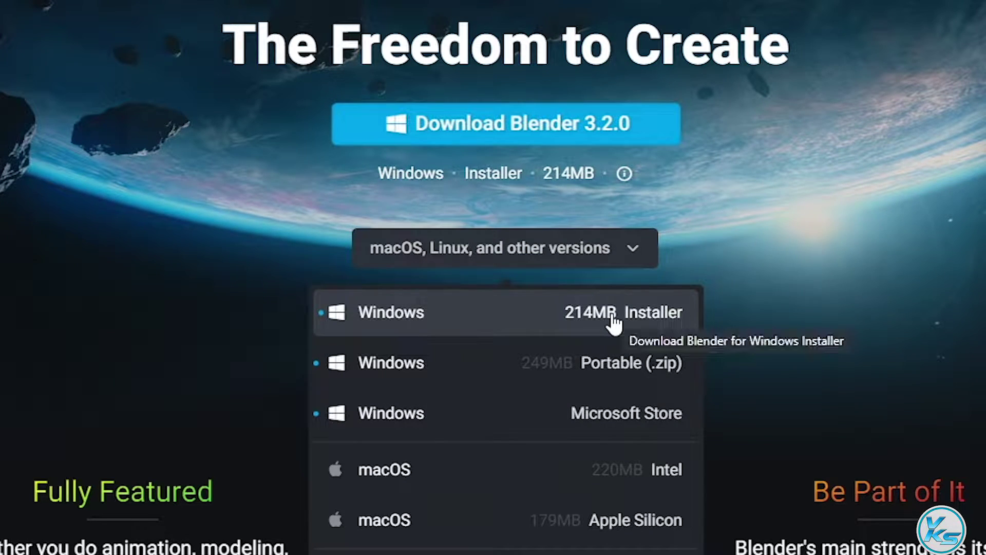
left_click(615, 324)
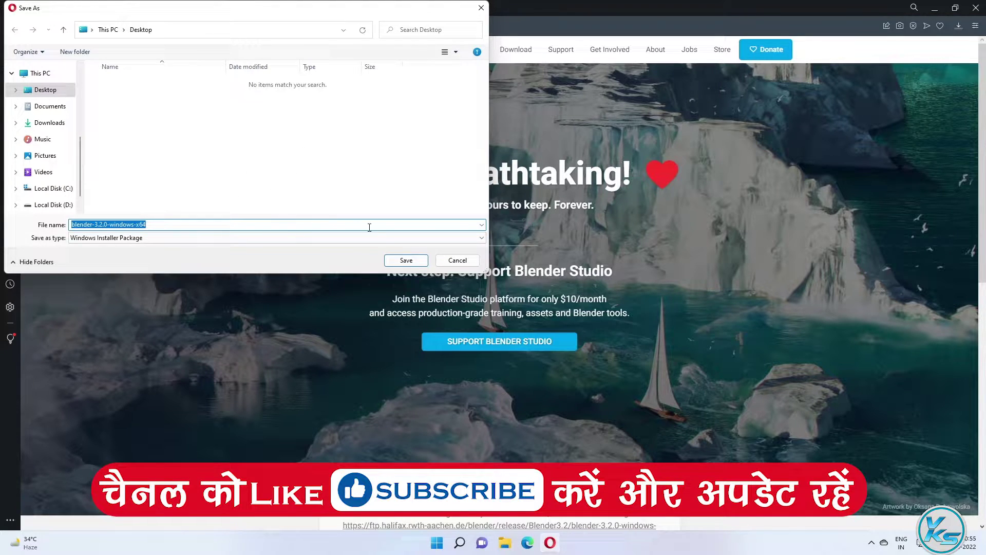
left_click(405, 260)
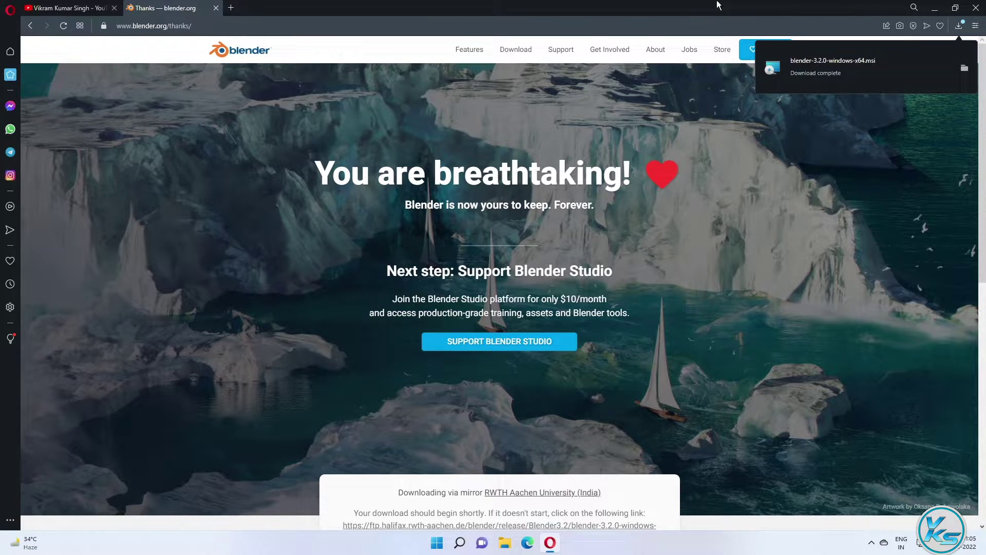
left_click(935, 8)
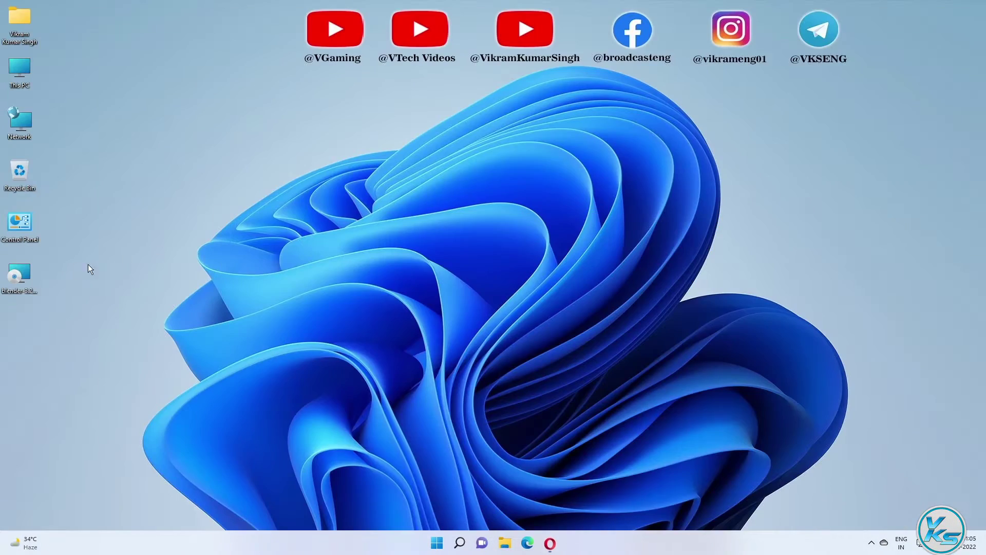
- Tick Unblock in the properties of blender-3.2.0-windows-x64.msi and apply it
left_click_drag(148, 120, 149, 119)
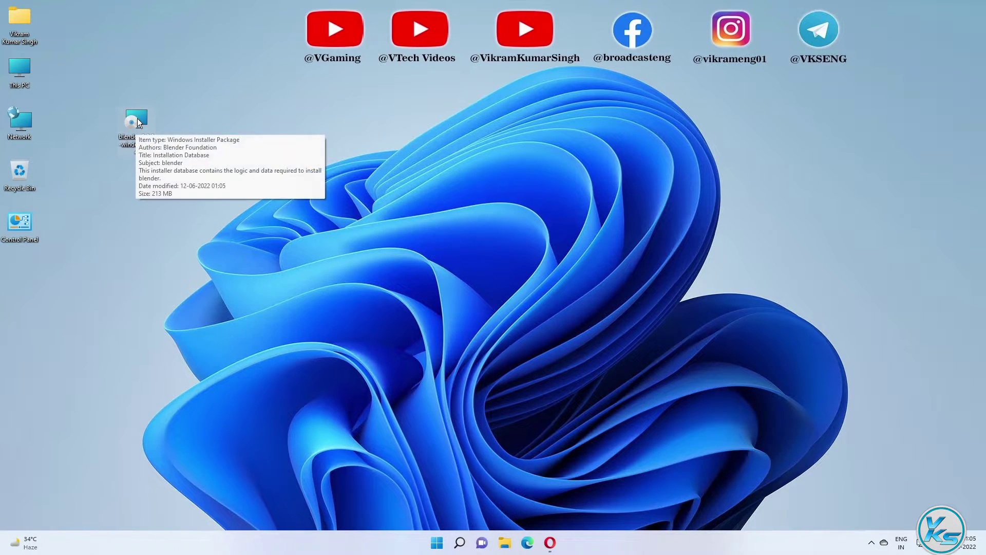
right_click(136, 122)
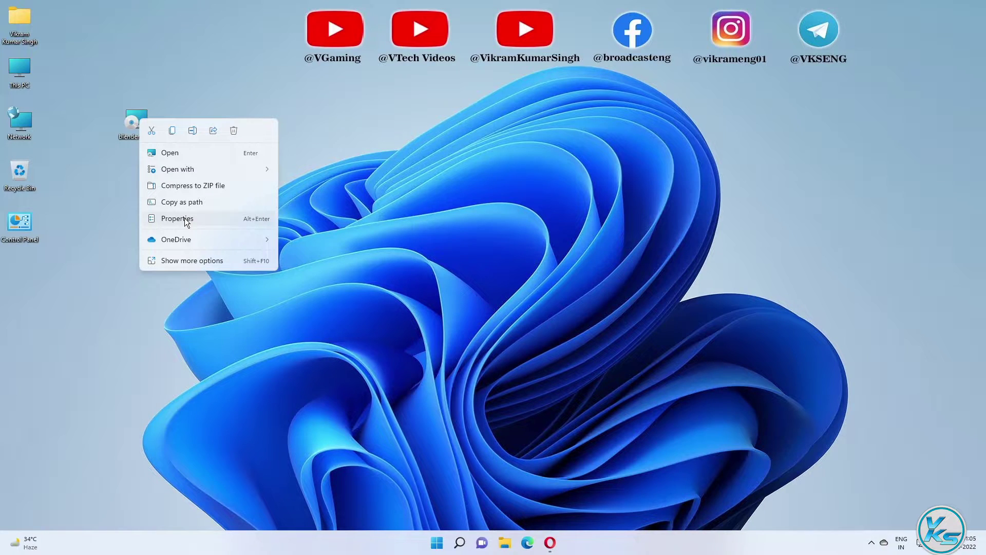
left_click(186, 221)
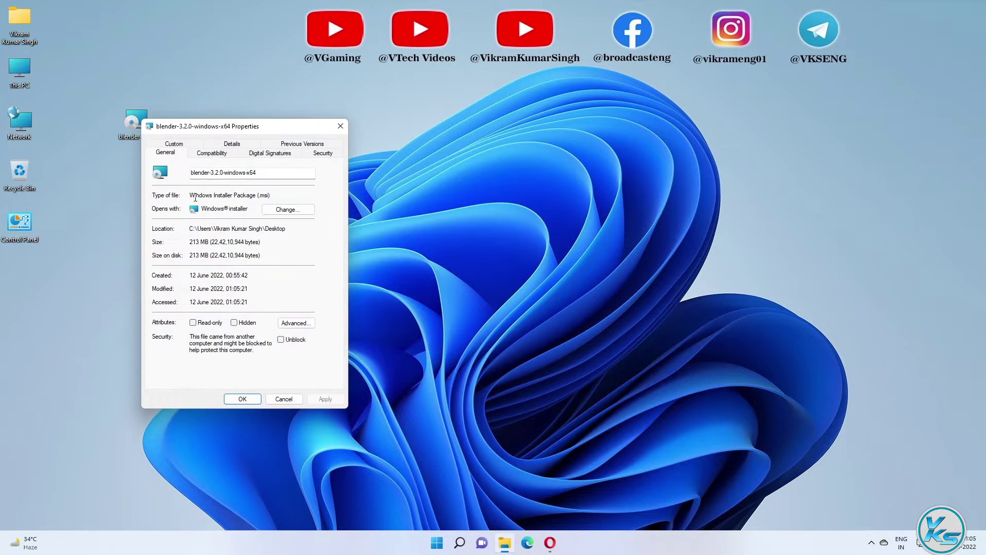
mouse_move(239, 127)
left_mouse_down()
mouse_move(302, 123)
mouse_move(367, 80)
left_mouse_up()
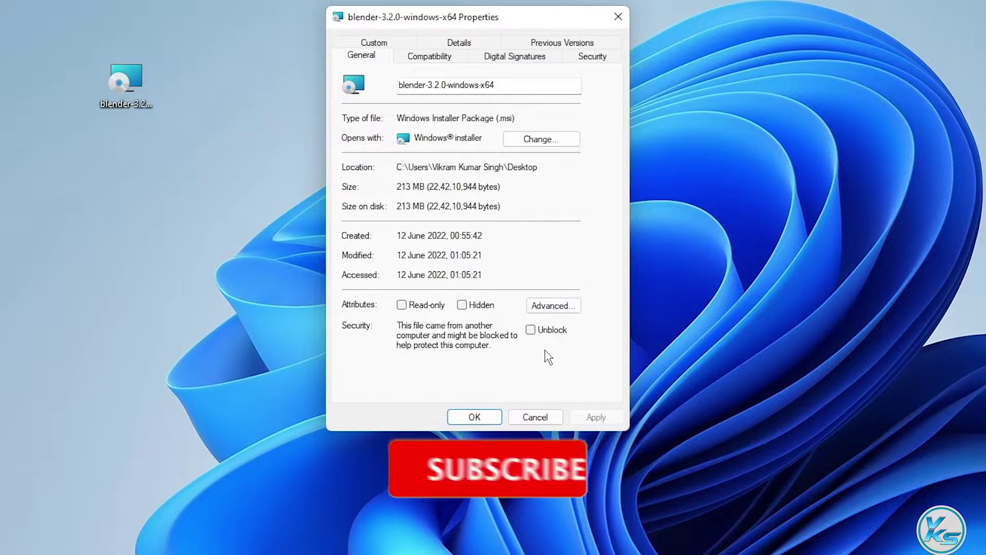
left_click(538, 331)
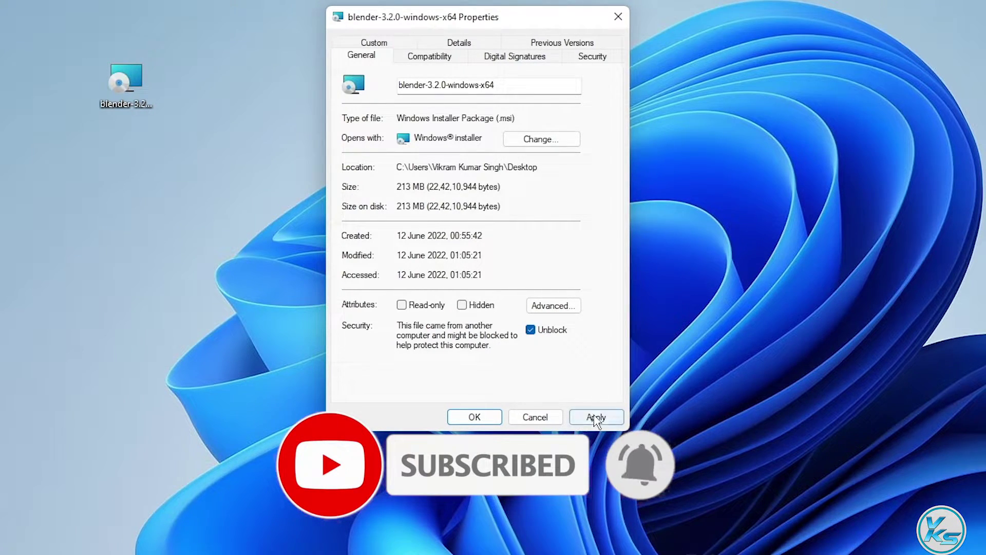
left_click(596, 418)
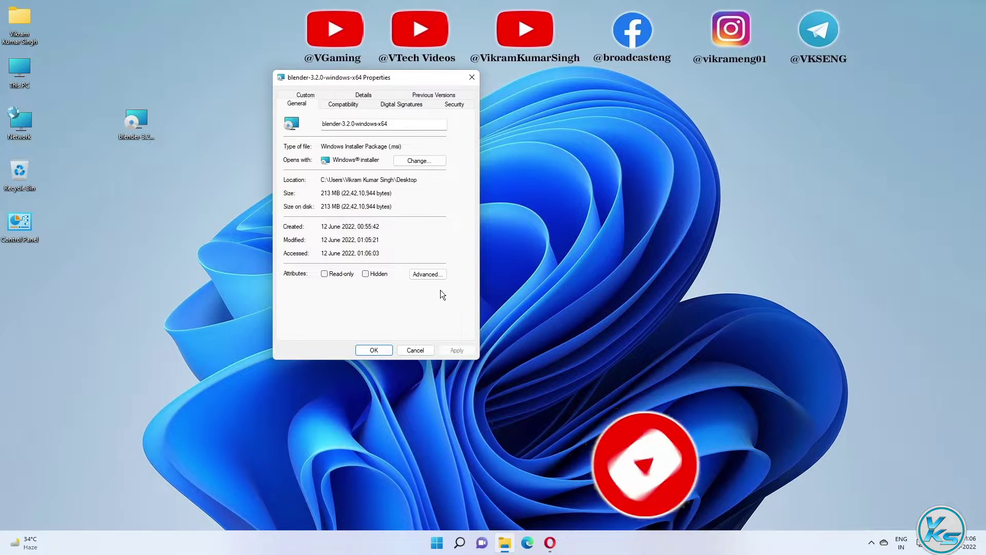
left_click(369, 351)
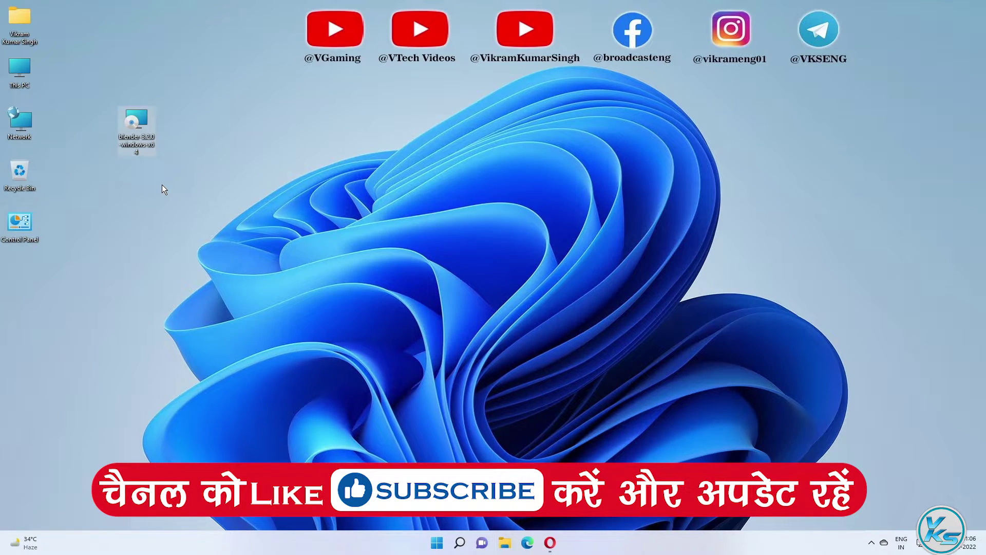
right_click(19, 69)
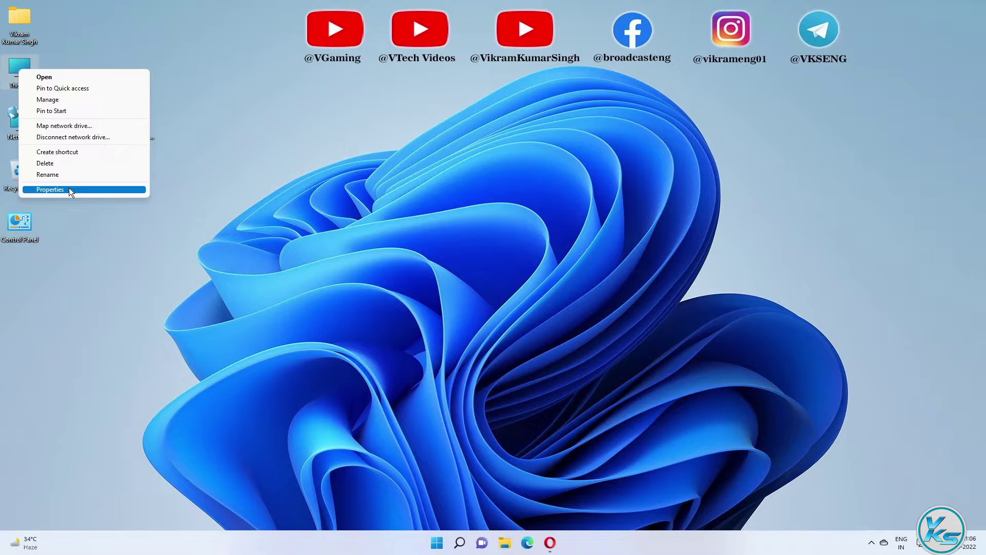
left_click(70, 191)
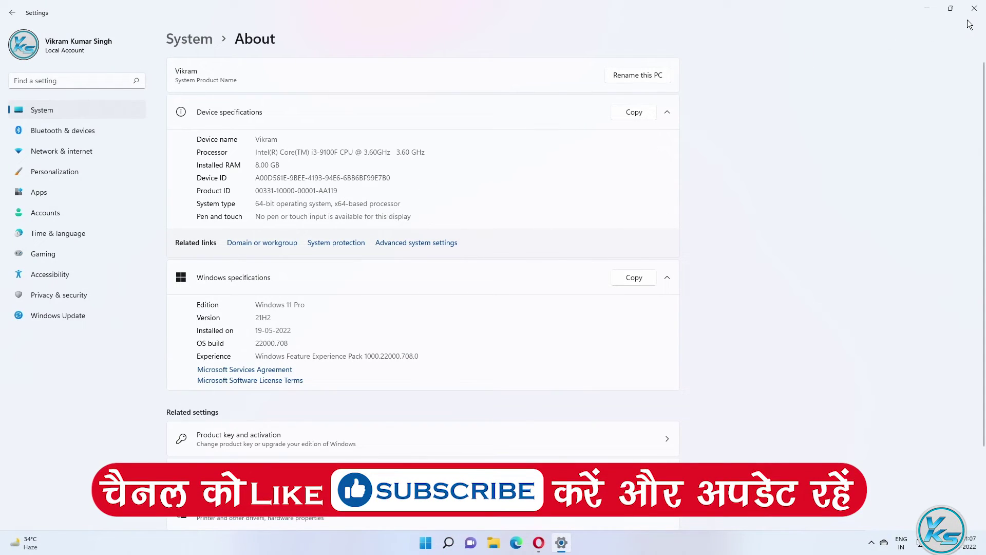
left_click(974, 8)
left_click(187, 270)
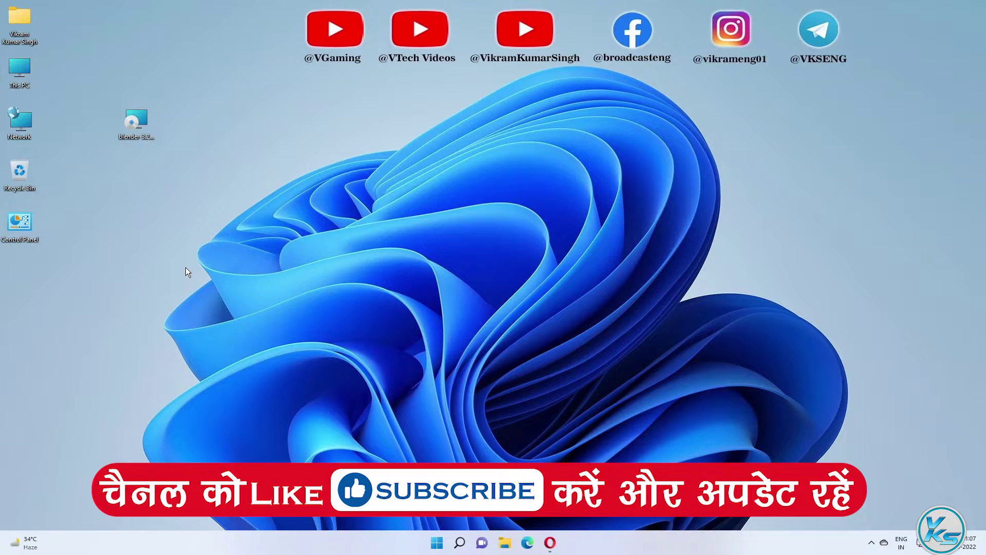
- Run the installer, accept the licence, install with default features and location, then finish
right_click(134, 123)
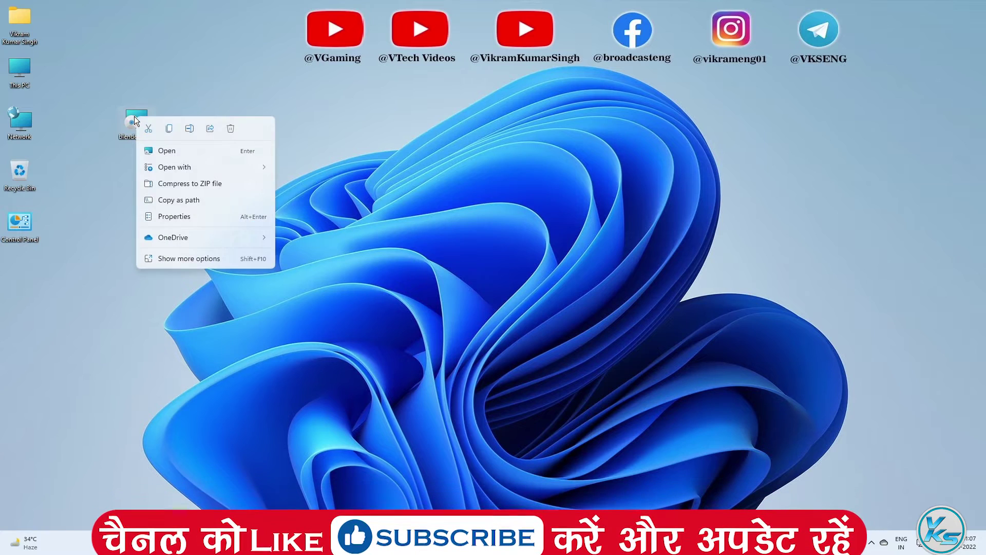
left_click(170, 151)
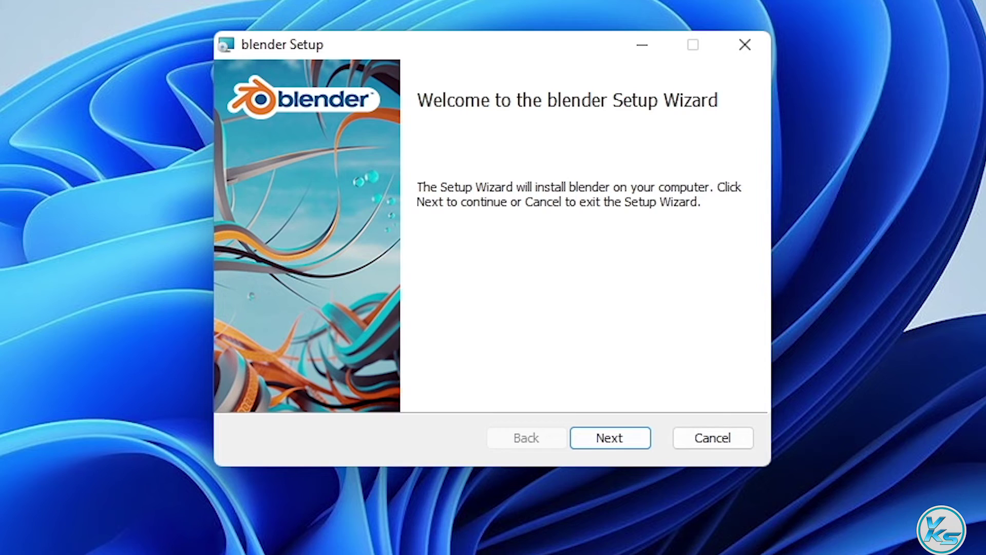
left_click(590, 446)
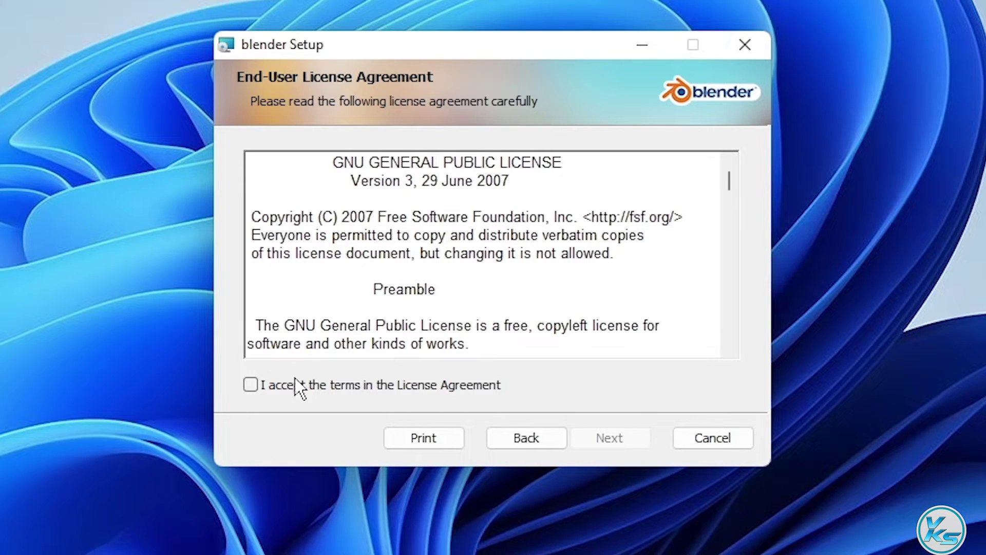
left_click(266, 390)
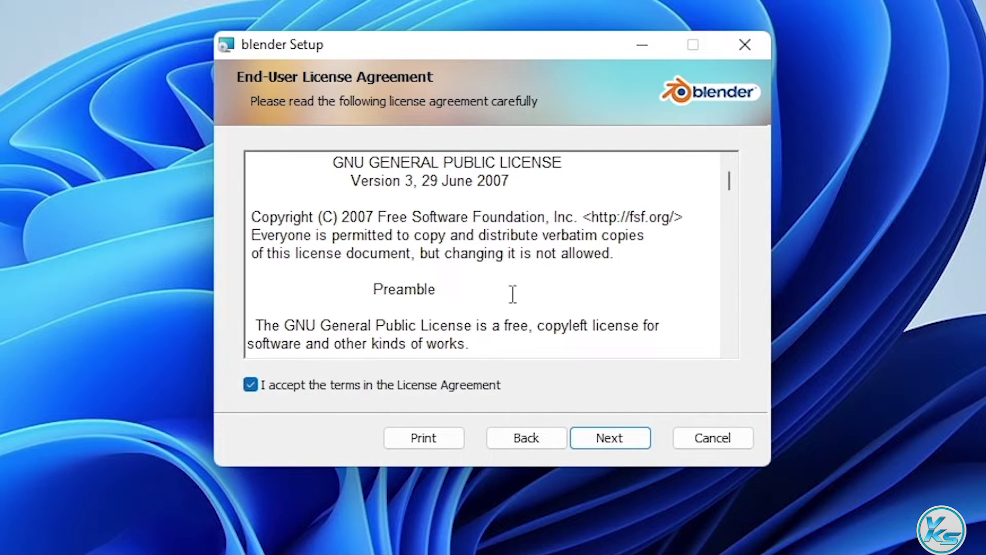
left_click(621, 441)
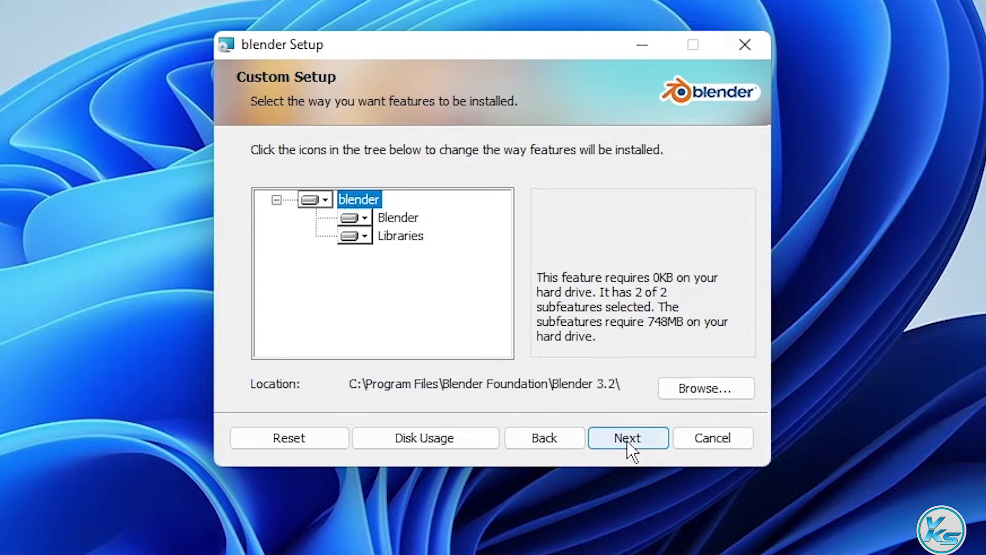
left_click(627, 443)
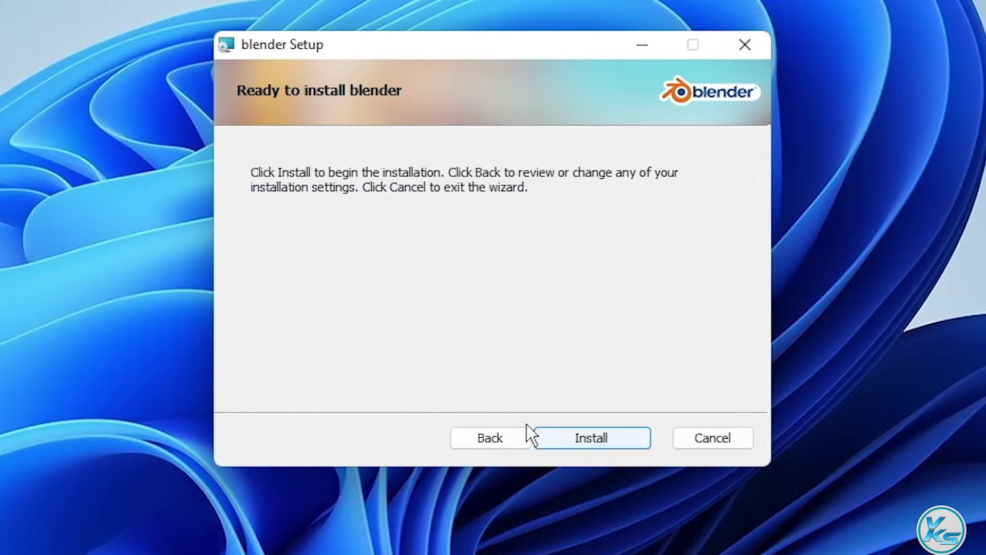
left_click(596, 442)
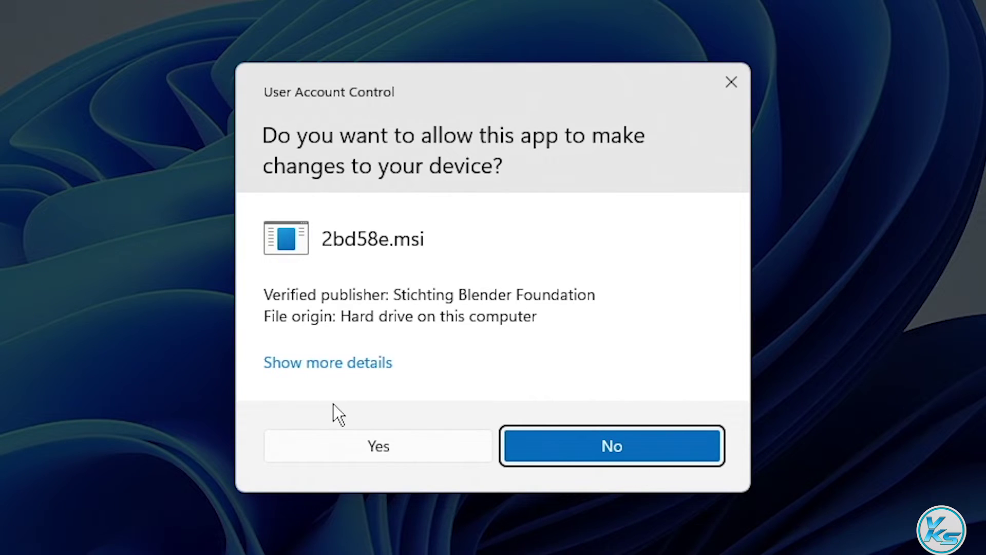
left_click(349, 445)
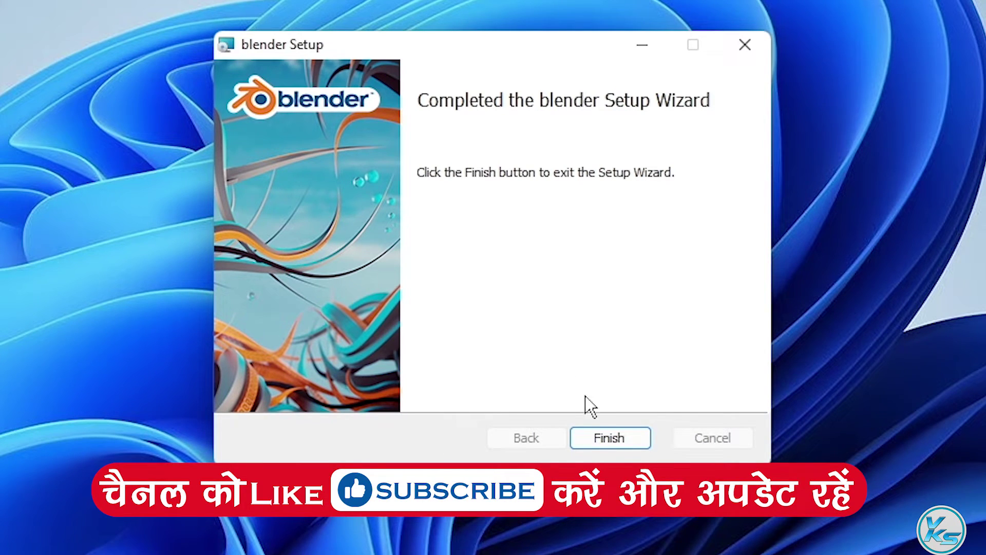
left_click(599, 445)
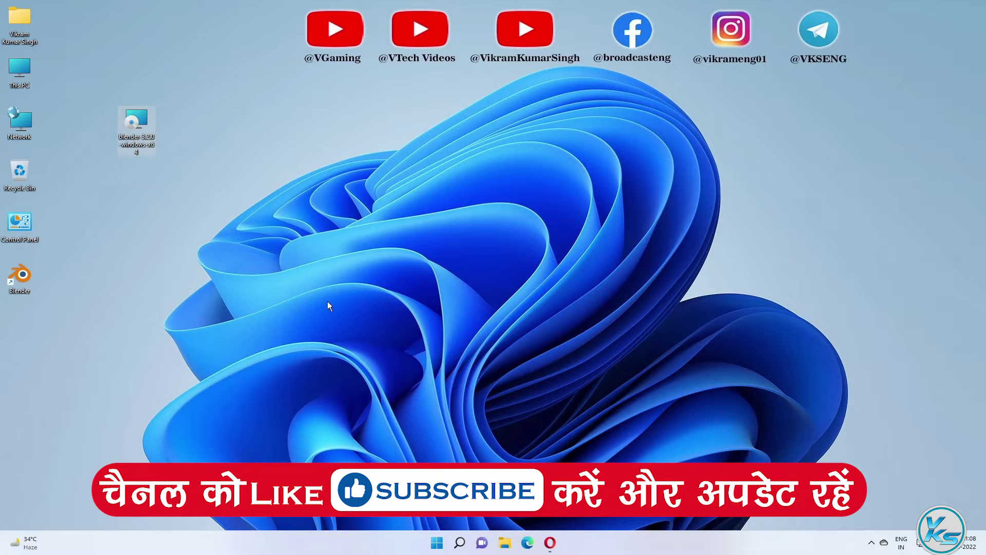
- Permanently delete the Blender installer file from the desktop
left_click_drag(75, 74, 227, 224)
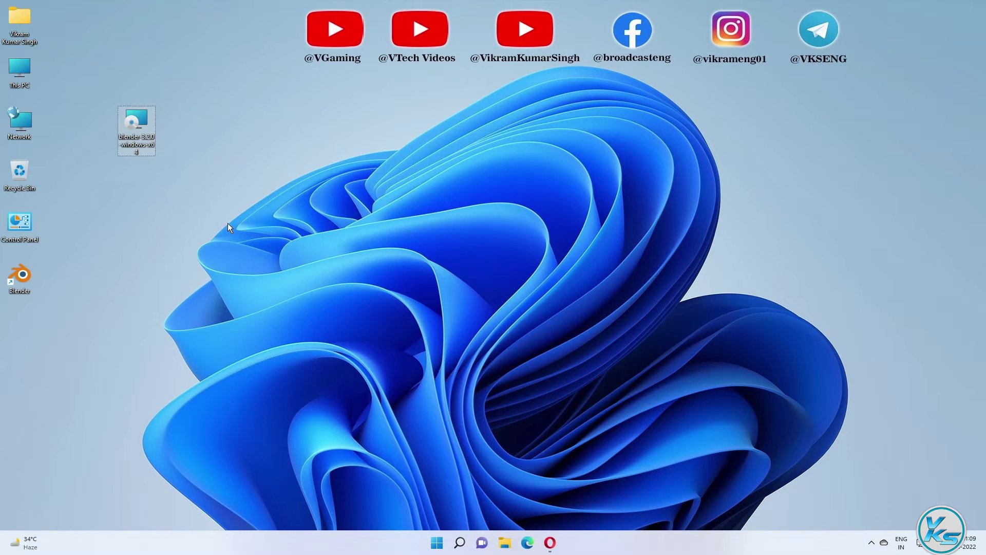
key("shift+Delete")
key("Return")
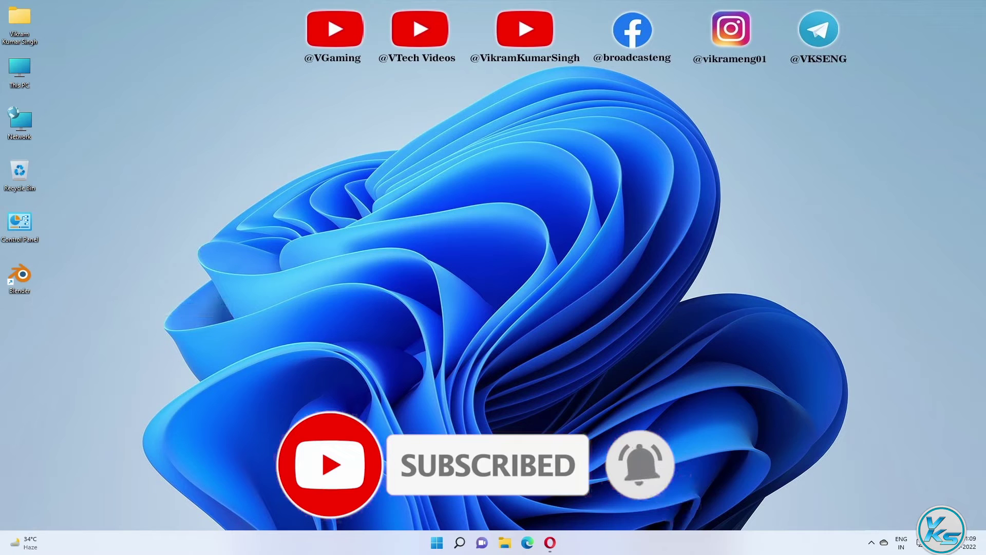
- Launch the installed Blender app from a Start menu search for 'bl'
left_click(459, 542)
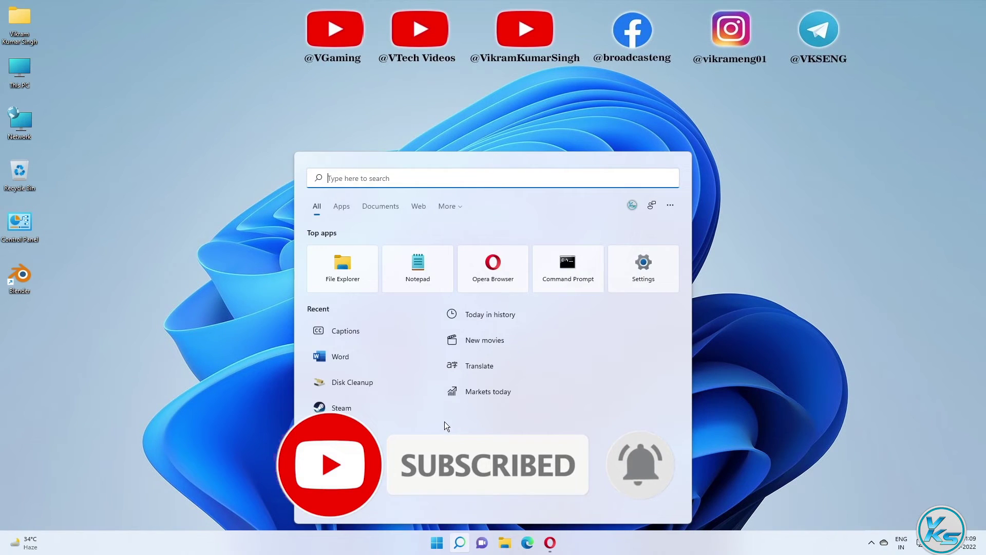
type("bl")
left_click(381, 270)
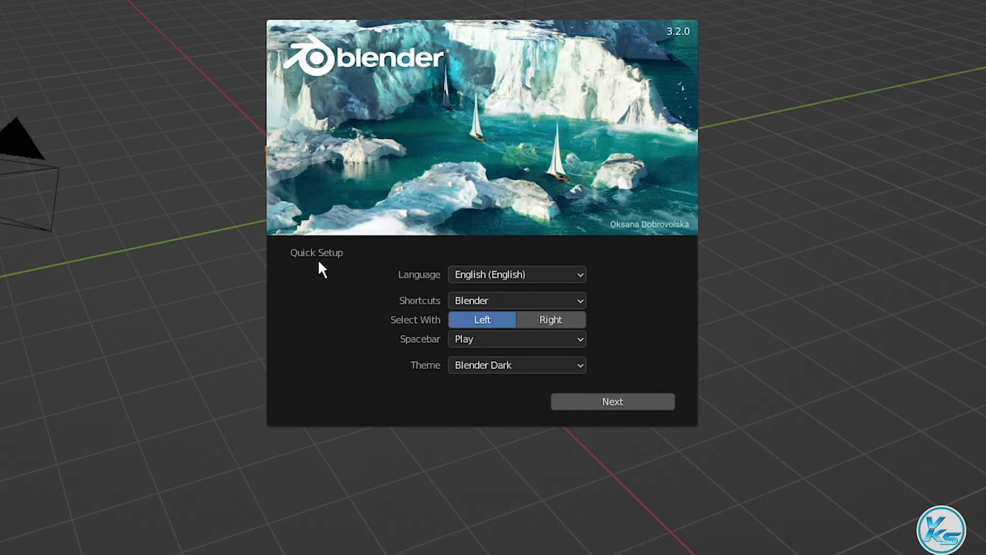
- Confirm English, Blender shortcuts, Play spacebar and default theme, and continue past Quick Setup
left_click(567, 281)
left_click(565, 276)
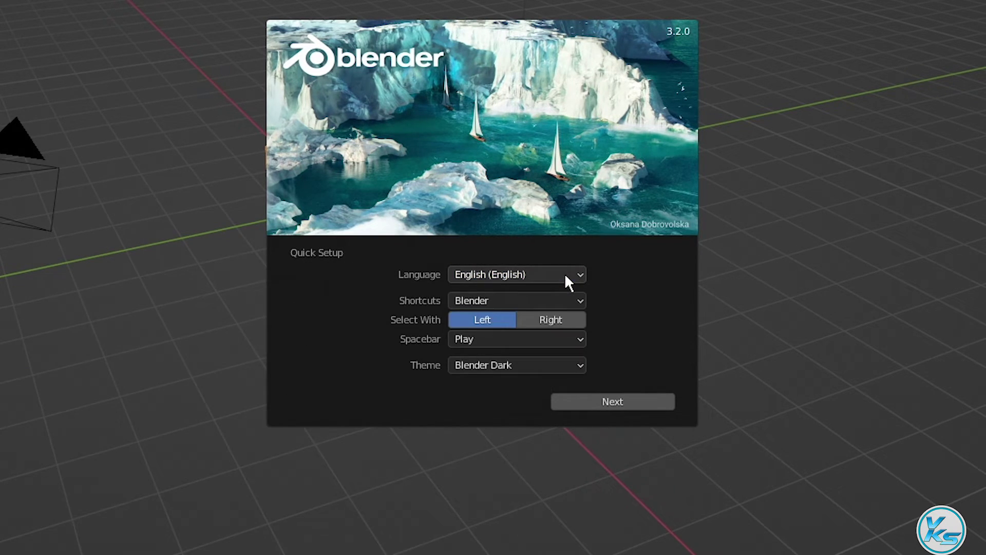
left_click(577, 301)
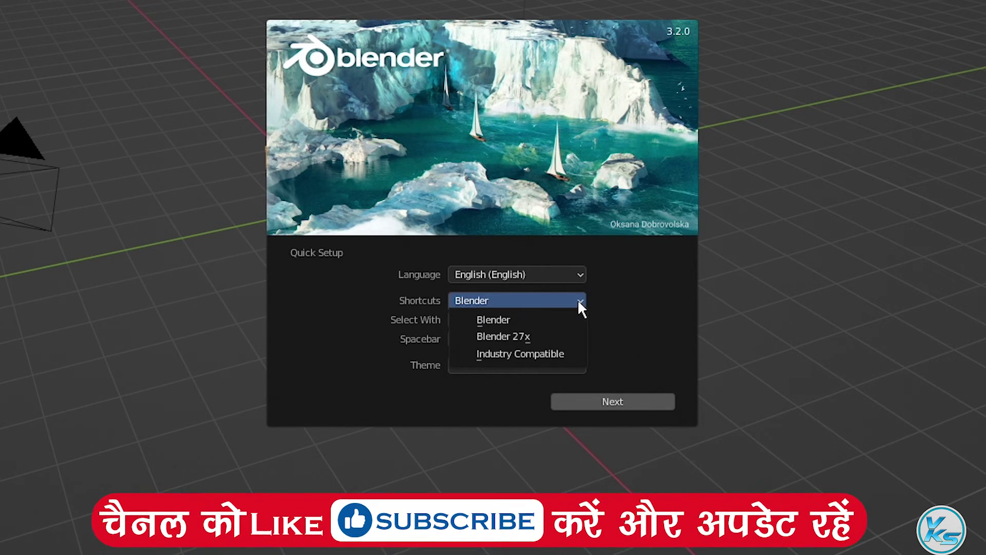
left_click(578, 300)
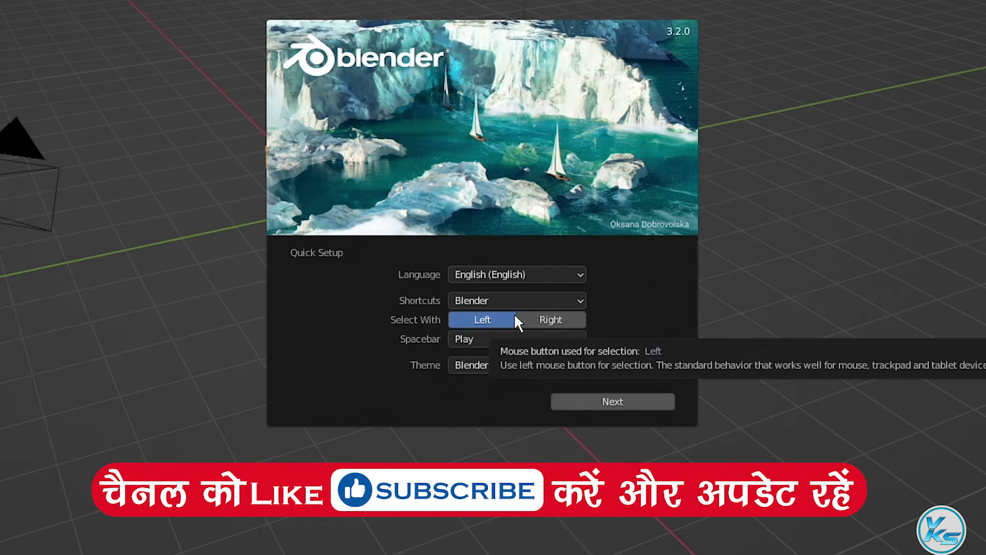
left_click(577, 344)
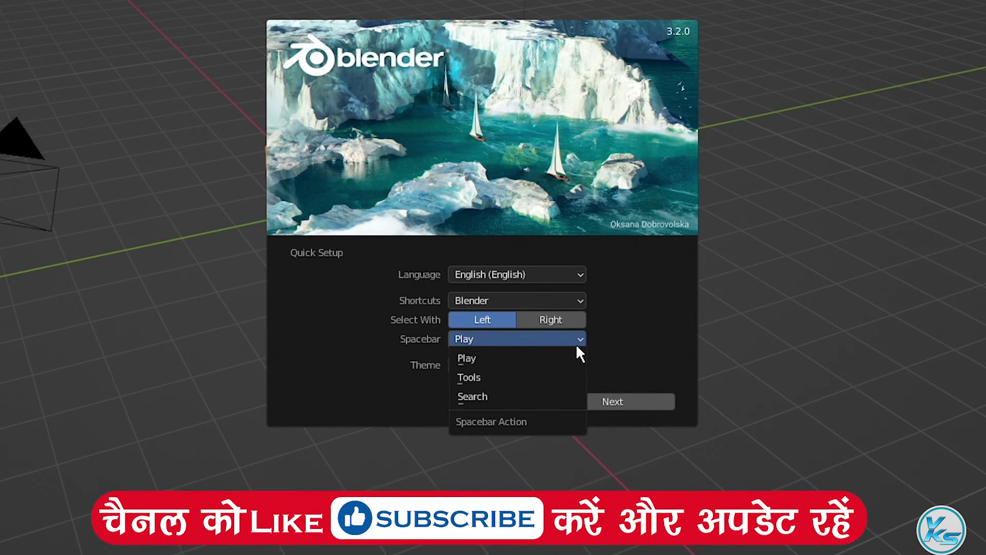
left_click(576, 343)
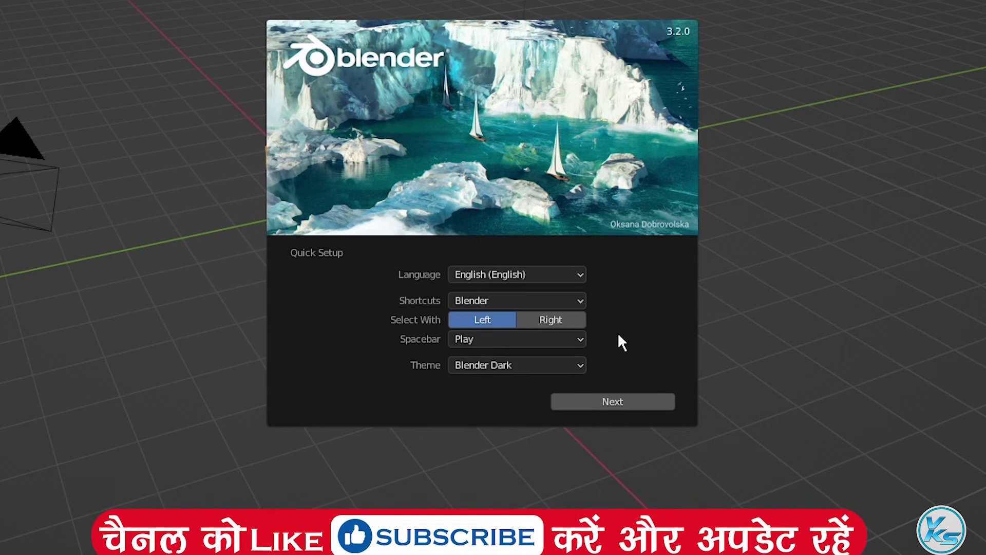
left_click(573, 366)
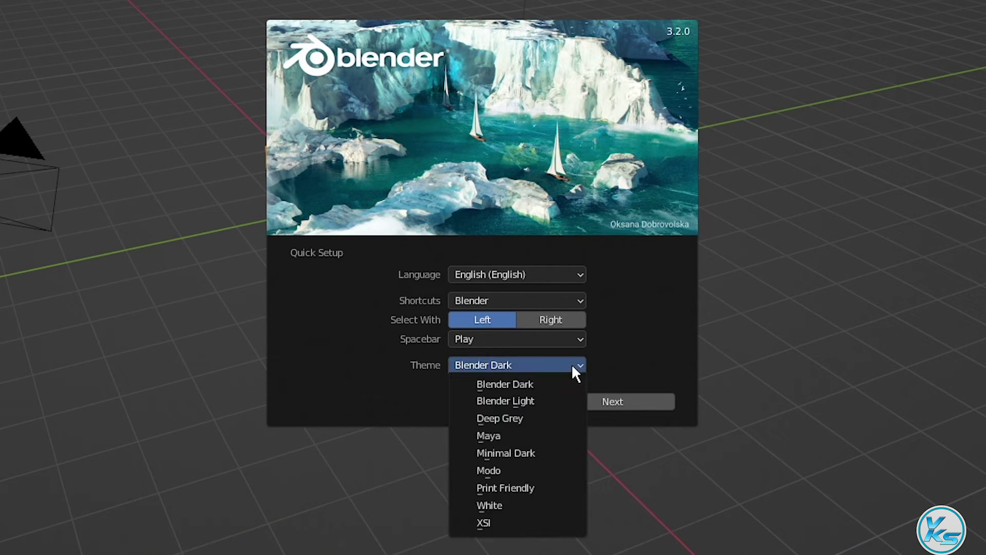
left_click(620, 405)
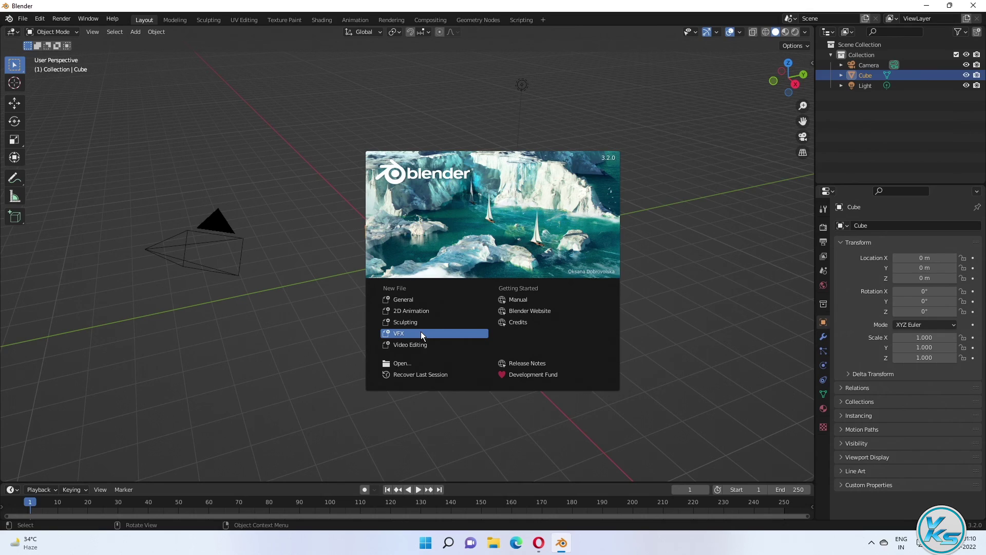
- Create a new file from the VFX template
left_click(421, 331)
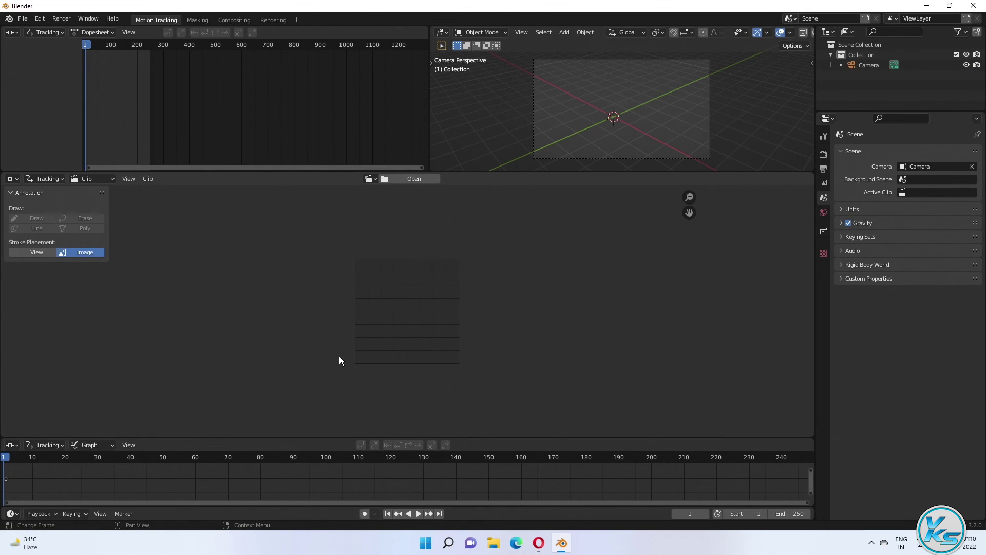